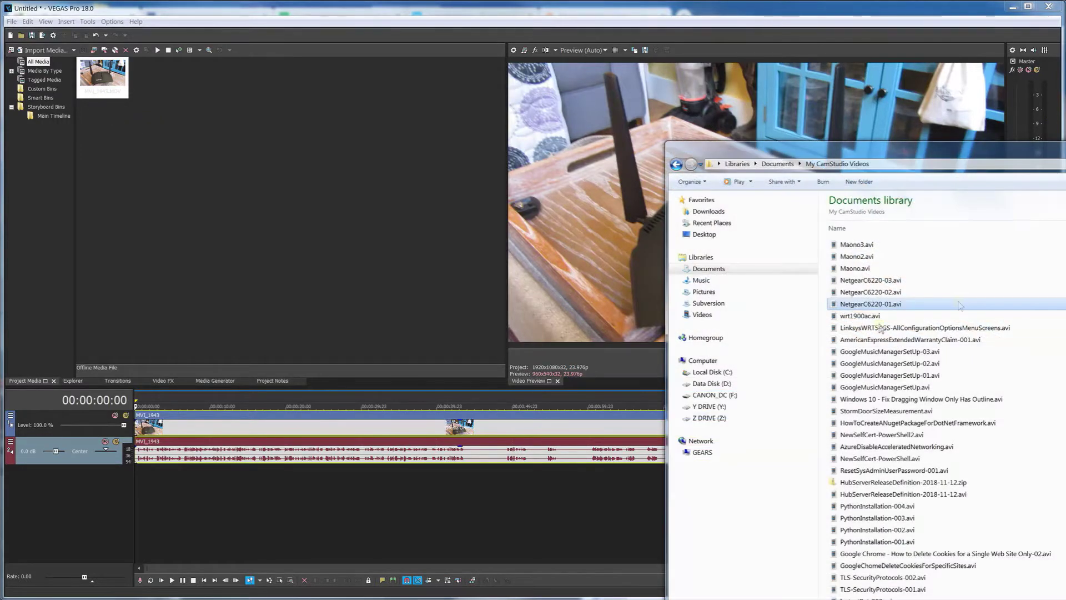
# - Leave VEGAS Pro and bring up Chrome showing the HandBrake download page
pyautogui.click(858, 304)
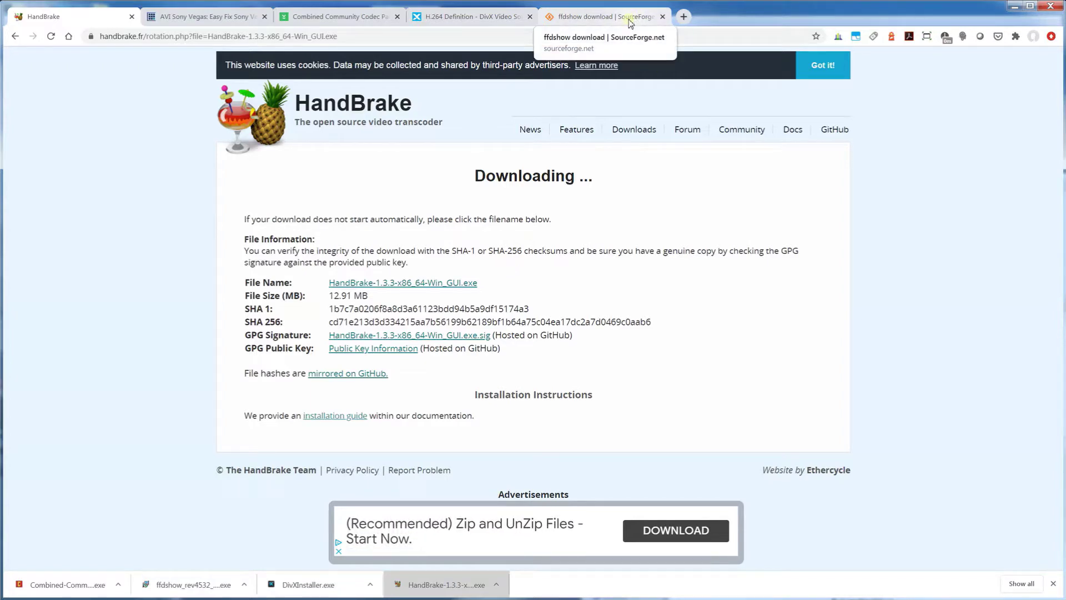
# - Review the ffdshow SourceForge, DivX H.264 and Codec Pack pages, then run the downloaded ffdshow installer
pyautogui.click(630, 21)
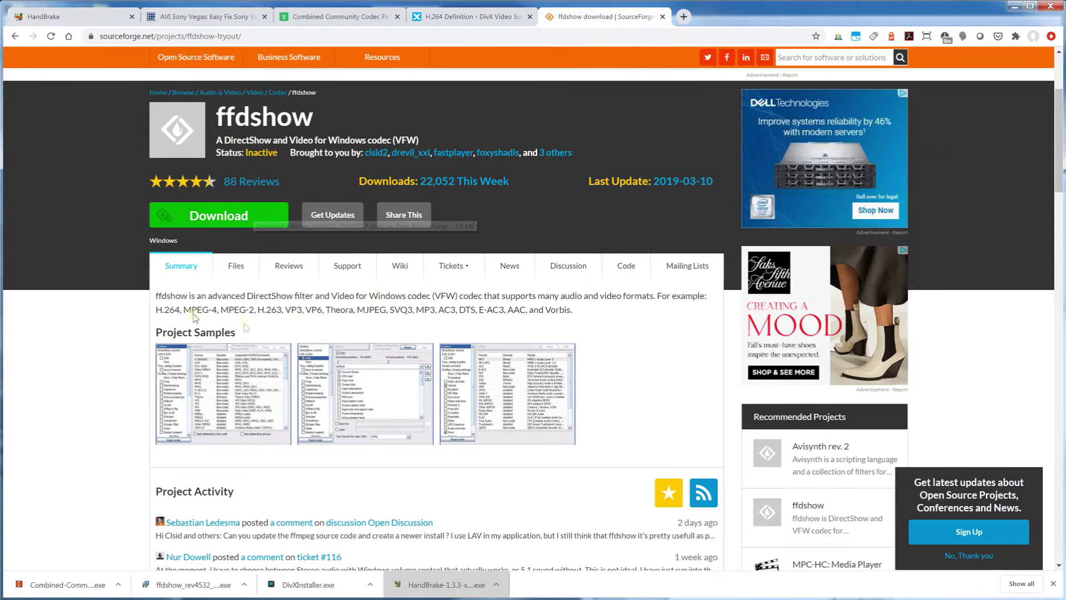
pyautogui.tripleClick(371, 309)
pyautogui.click(467, 16)
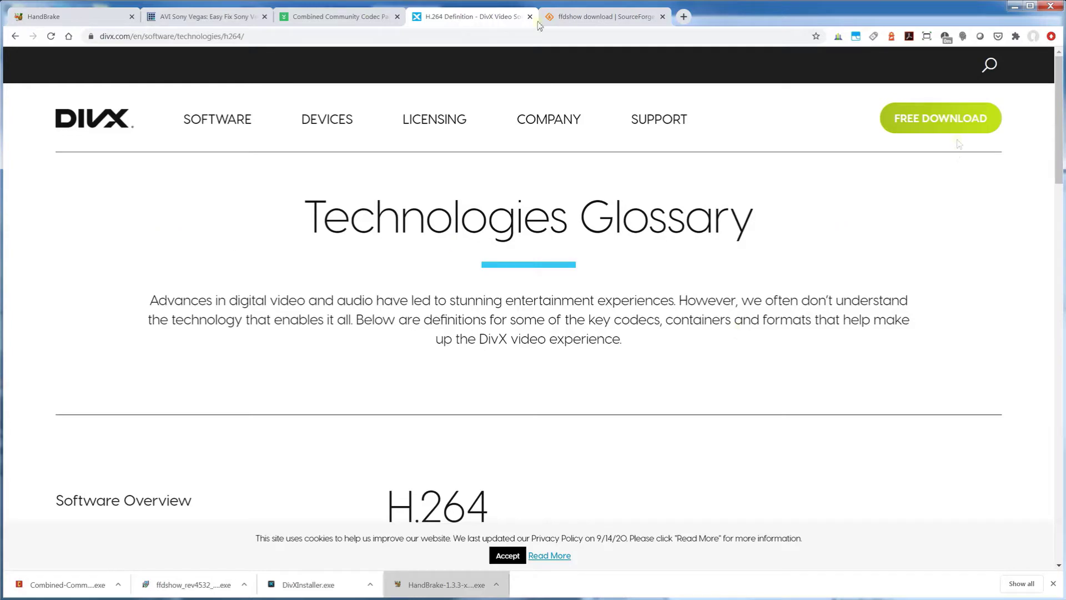
pyautogui.click(336, 18)
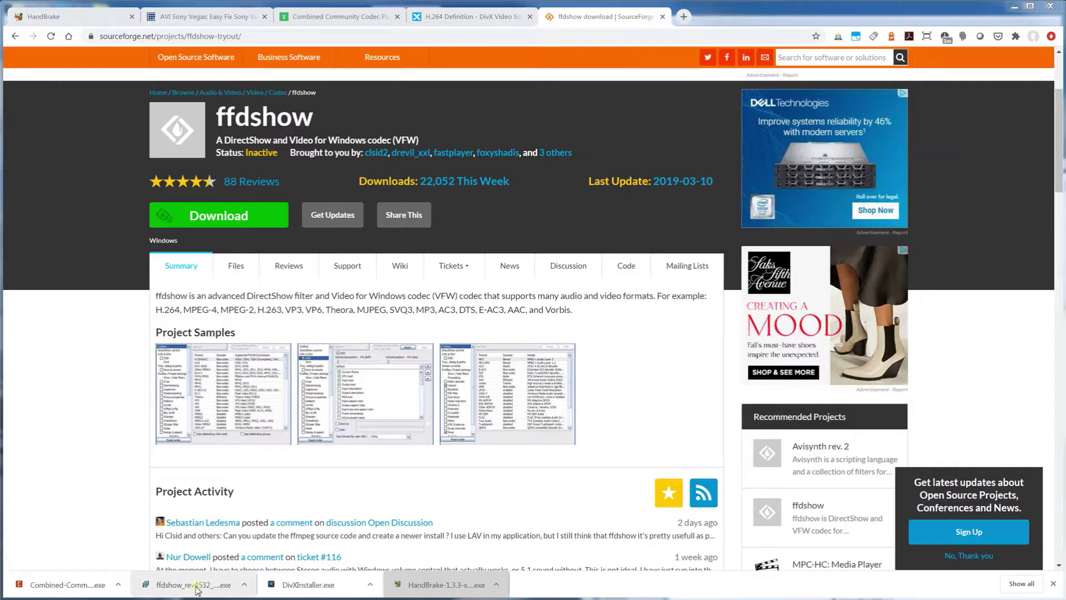
pyautogui.click(189, 585)
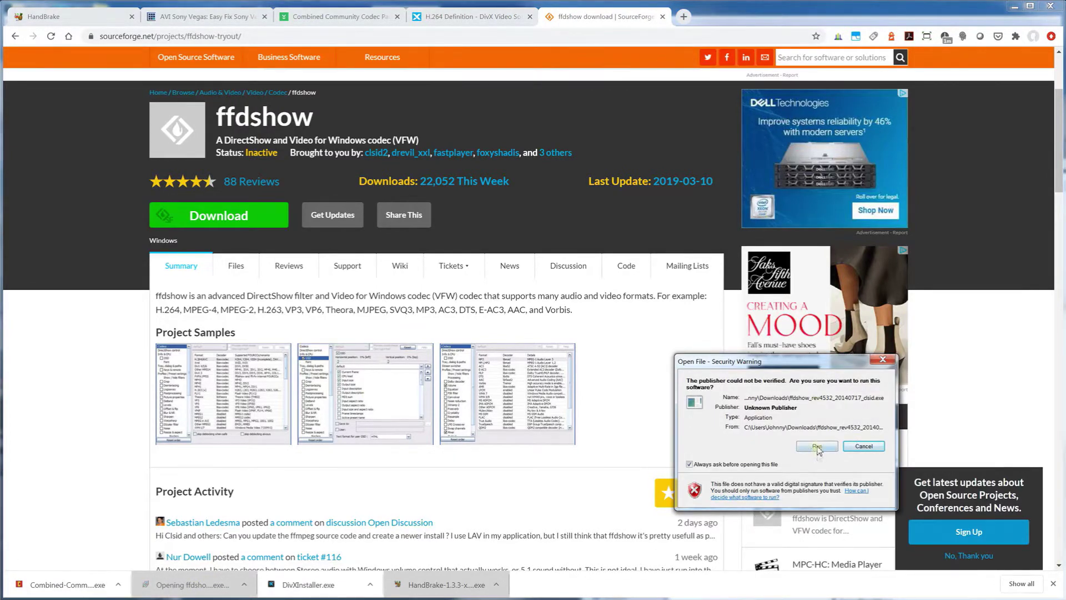
# - Allow the ffdshow installer to run, choose English, and keep the default install location
pyautogui.click(817, 447)
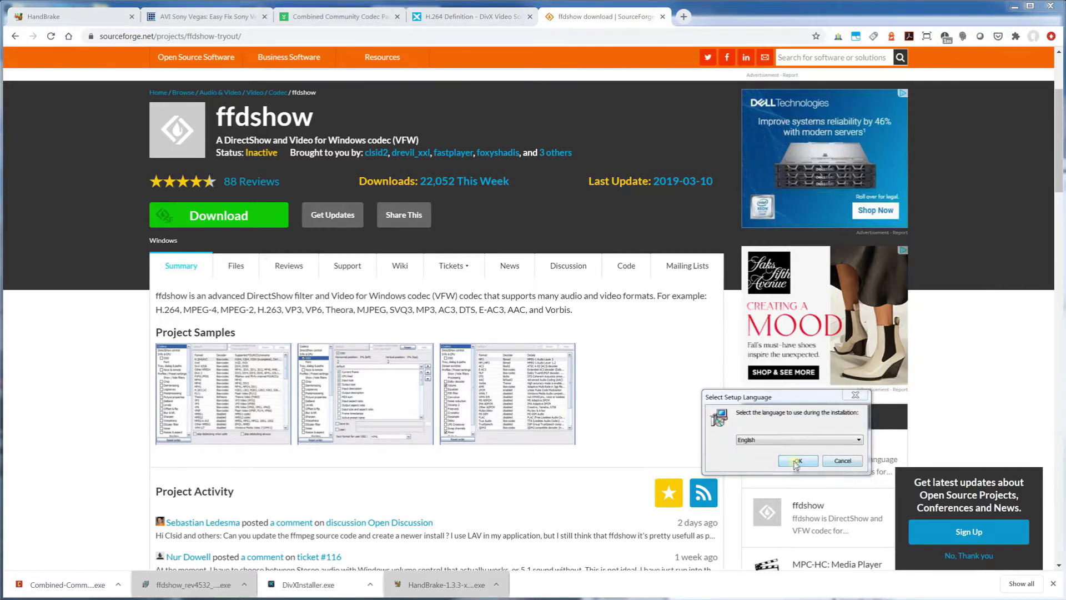
pyautogui.click(797, 462)
pyautogui.click(851, 523)
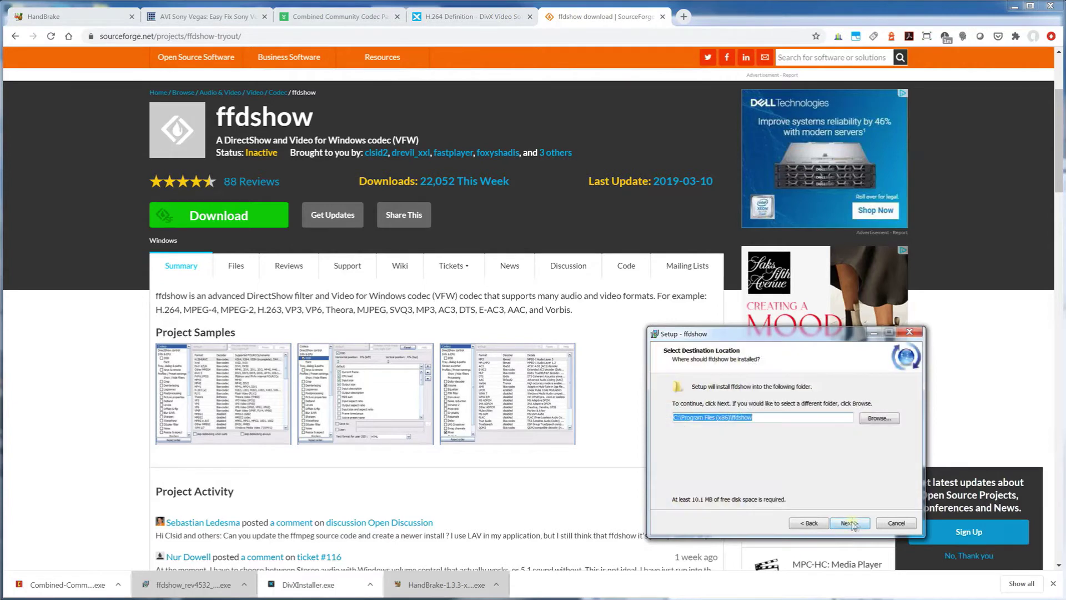
pyautogui.click(852, 524)
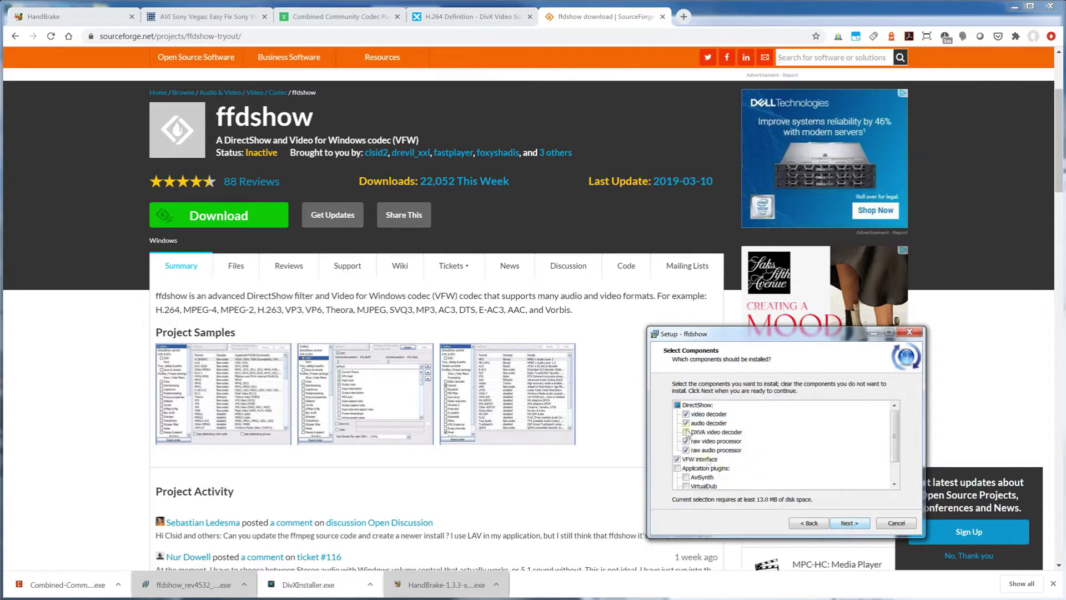
# - Select the DXVA video decoder, all Application plugins and AviSynth scripts serving components
pyautogui.click(686, 432)
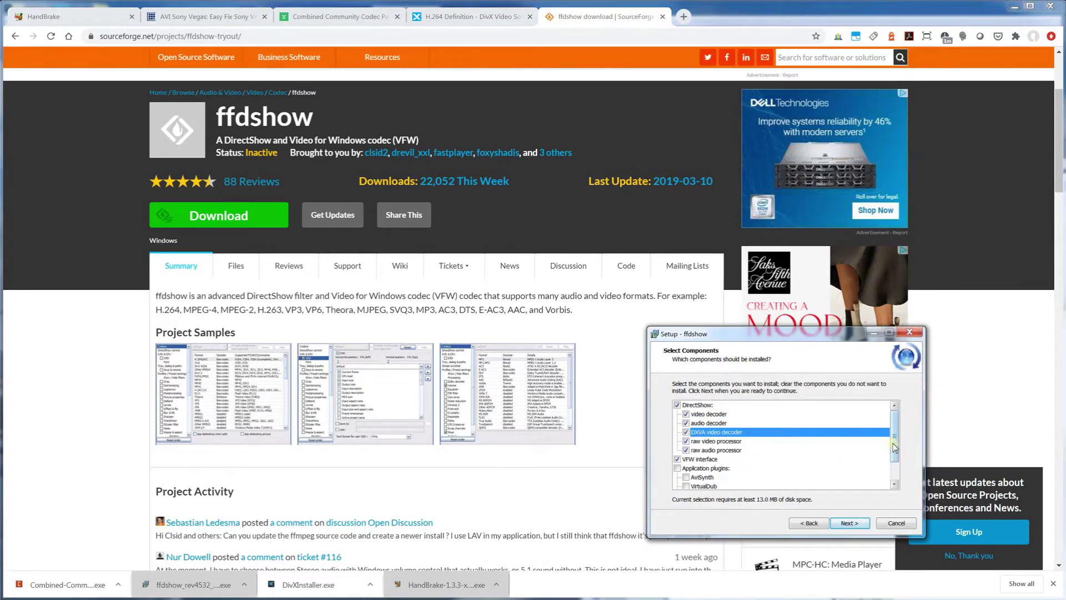
pyautogui.click(897, 483)
pyautogui.click(897, 483)
pyautogui.click(897, 483)
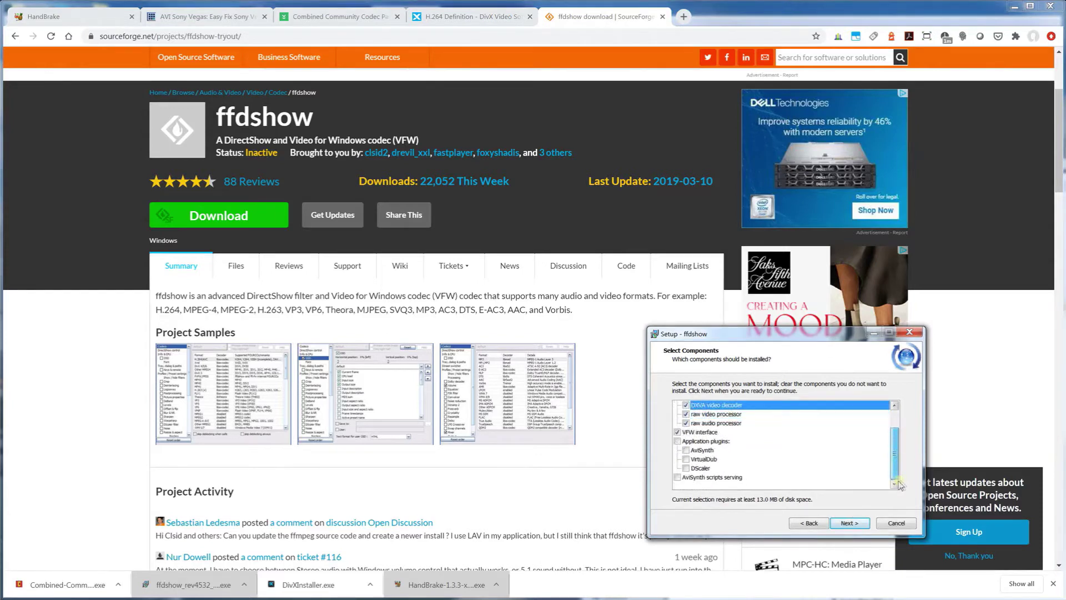
pyautogui.click(677, 442)
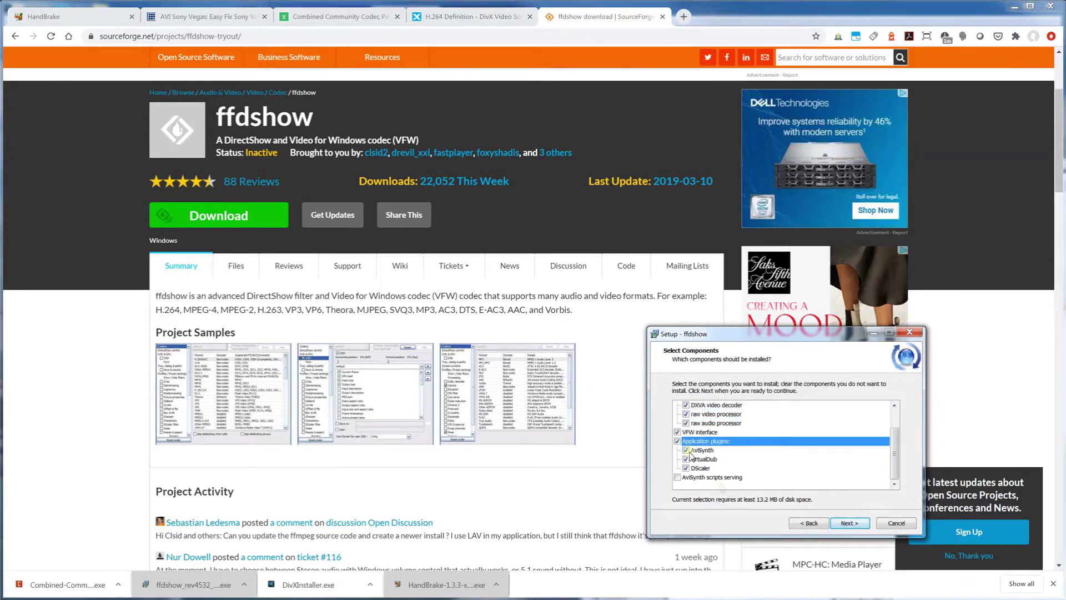
pyautogui.click(678, 478)
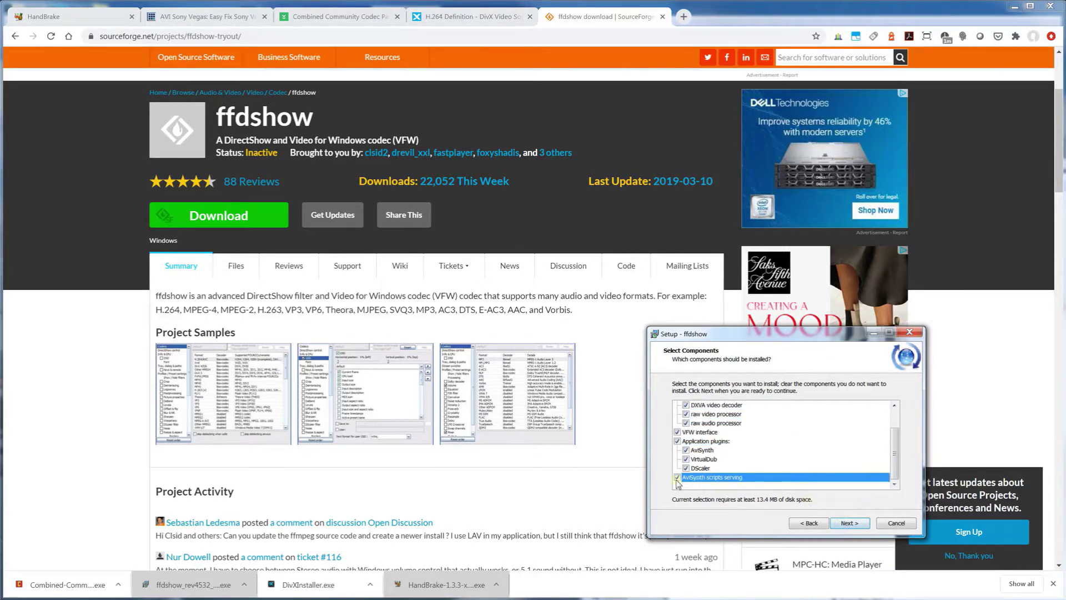
pyautogui.click(849, 524)
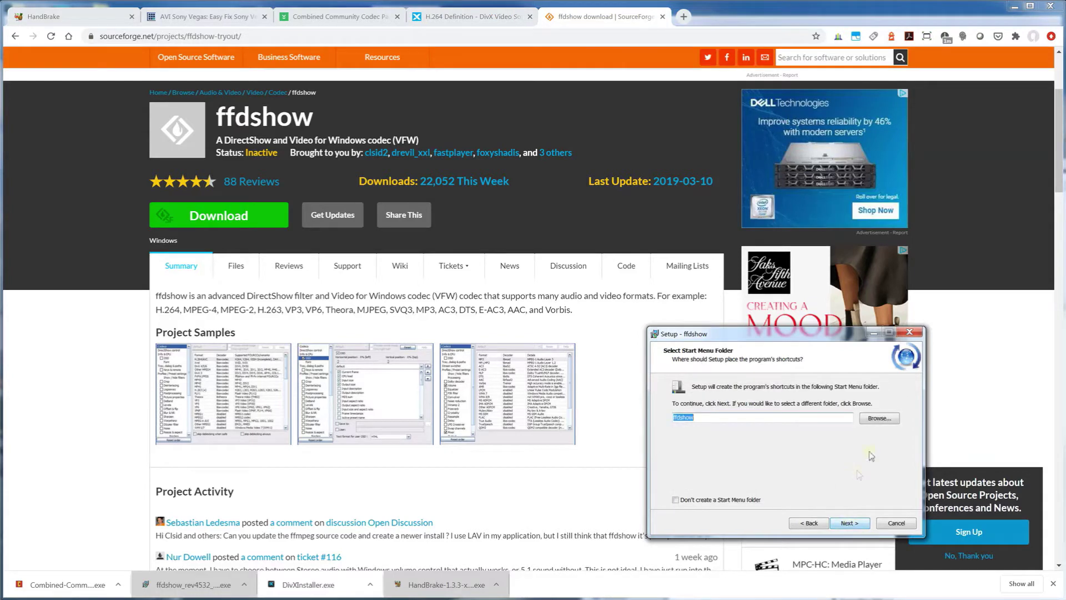
# - Keep the default Start Menu folder and decoding tasks, then install ffdshow and finish setup
pyautogui.click(853, 525)
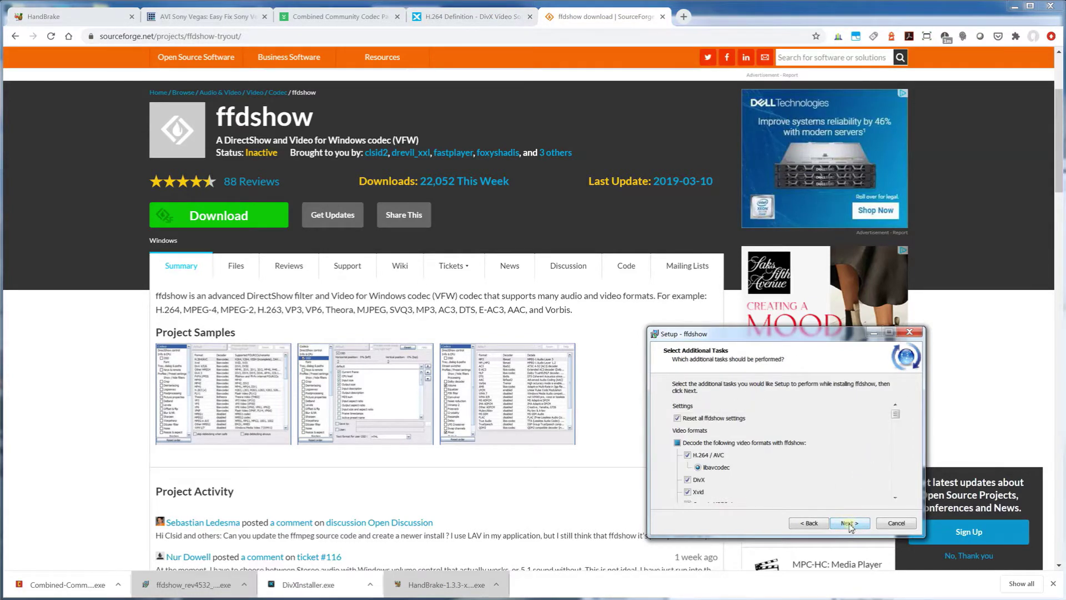
pyautogui.moveTo(895, 417); pyautogui.dragTo(900, 433)
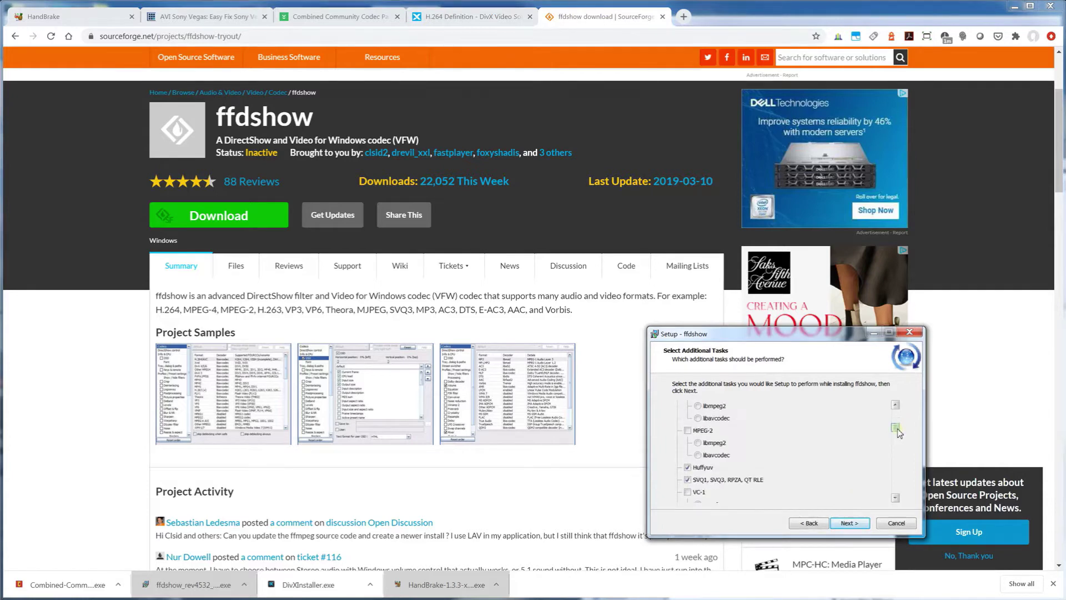
pyautogui.click(850, 523)
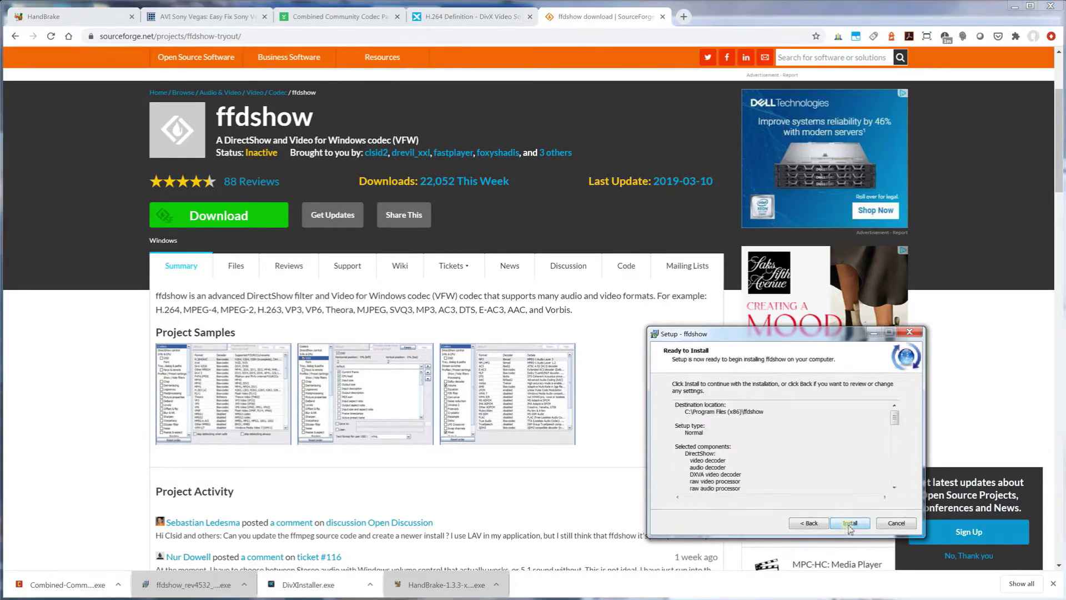
pyautogui.click(850, 523)
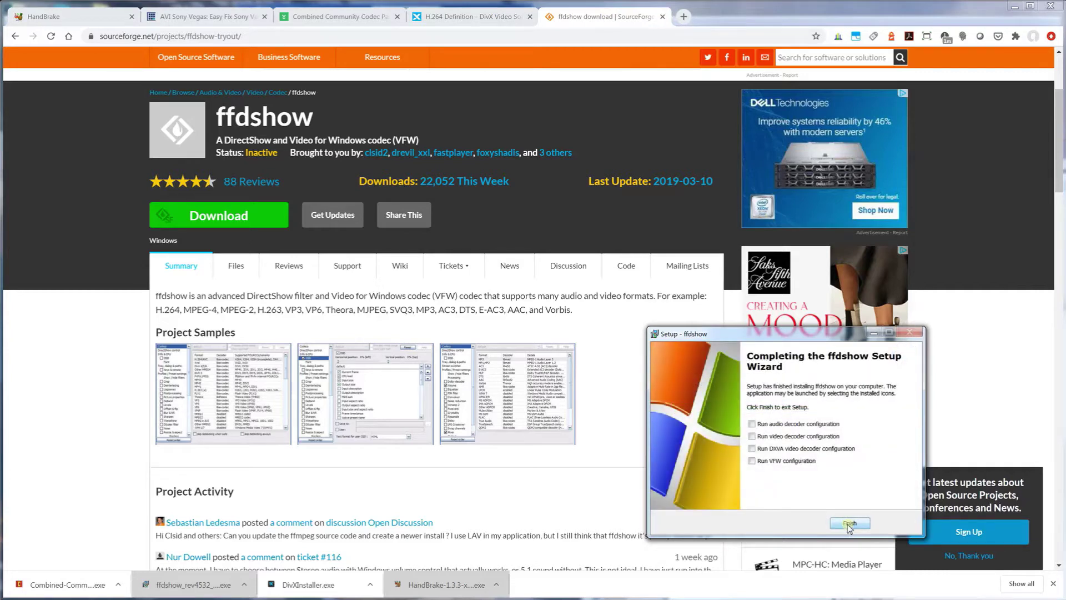
pyautogui.click(850, 525)
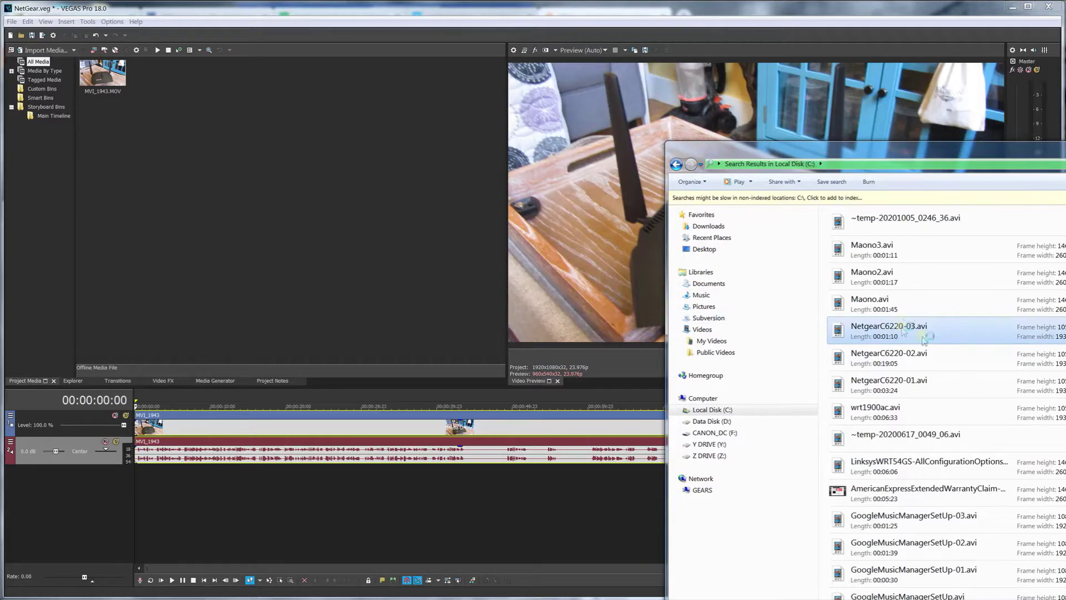
# - Drag NetgearC6220-01.avi from the search results into the VEGAS Project Media pane
pyautogui.click(919, 393)
pyautogui.moveTo(919, 393); pyautogui.dragTo(198, 233)
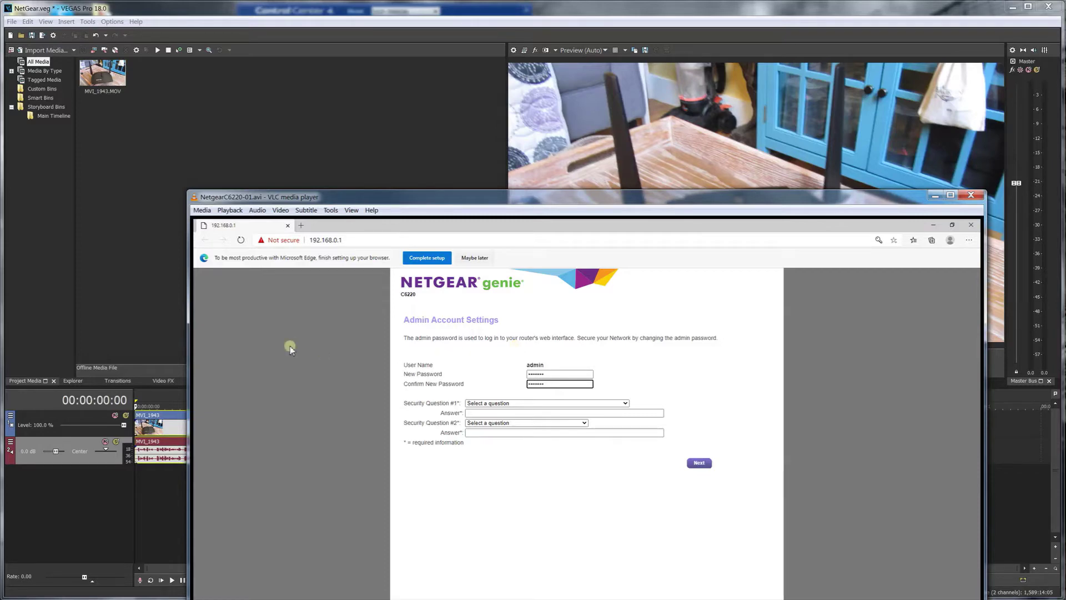
# - Use VLC's Tools > Codec Information to see the CamStudio Screen Codec (CSCD) details
pyautogui.click(330, 210)
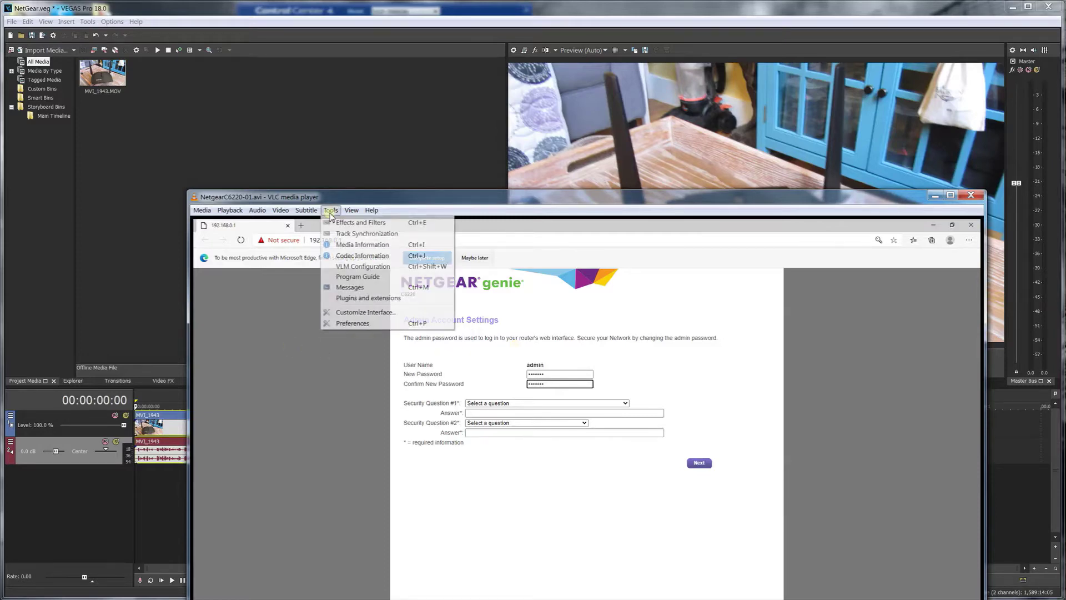
pyautogui.click(343, 255)
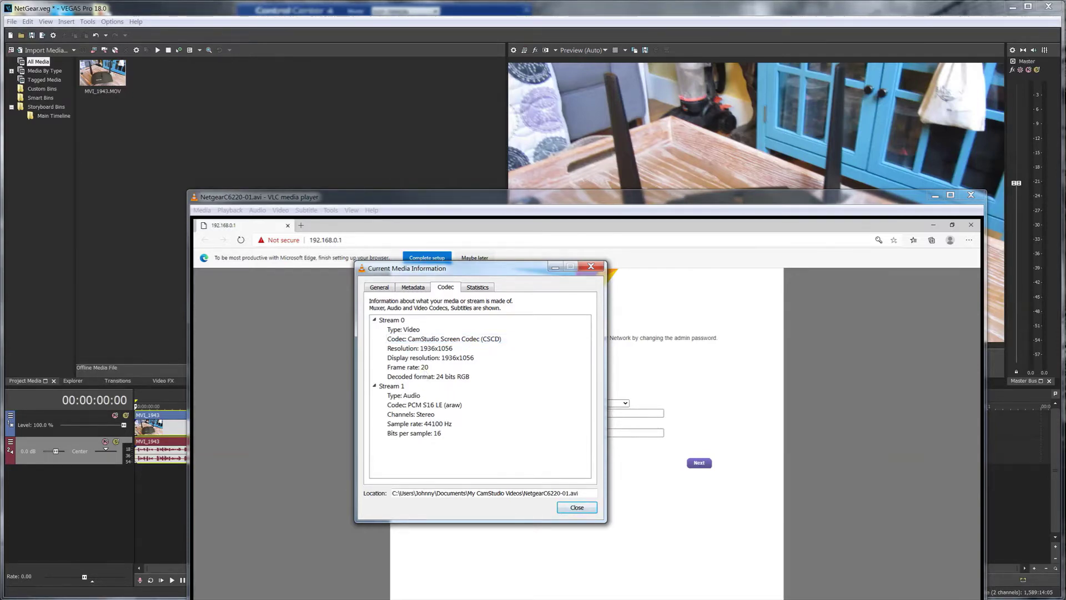
pyautogui.hotkey('alt', 'Tab')
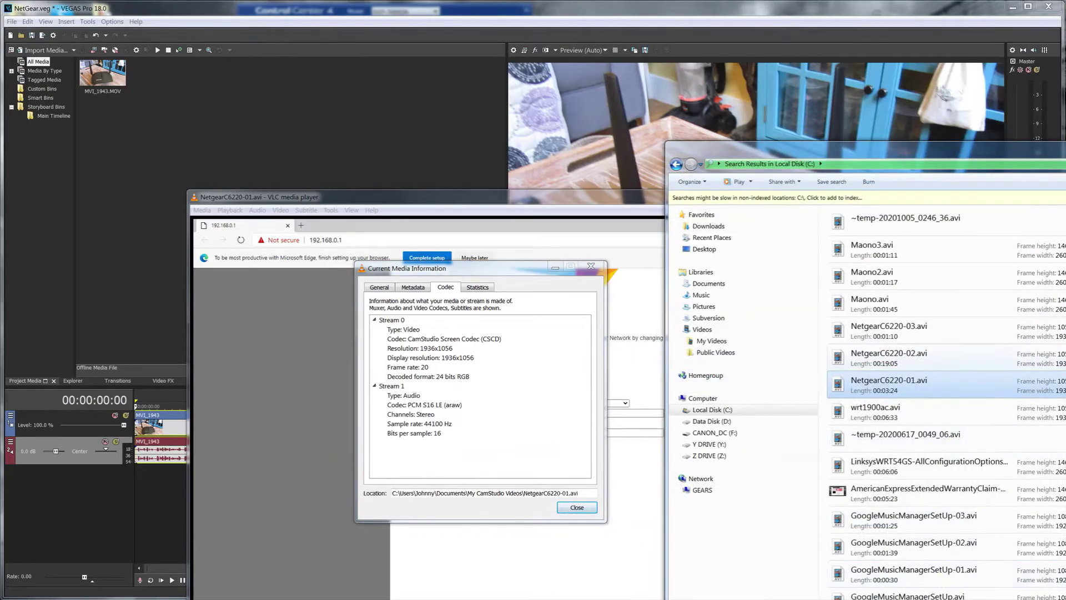
# - Scroll the search results to correct.avi and import it into the VEGAS Project Media bin
pyautogui.scroll(-15, 944, 400)
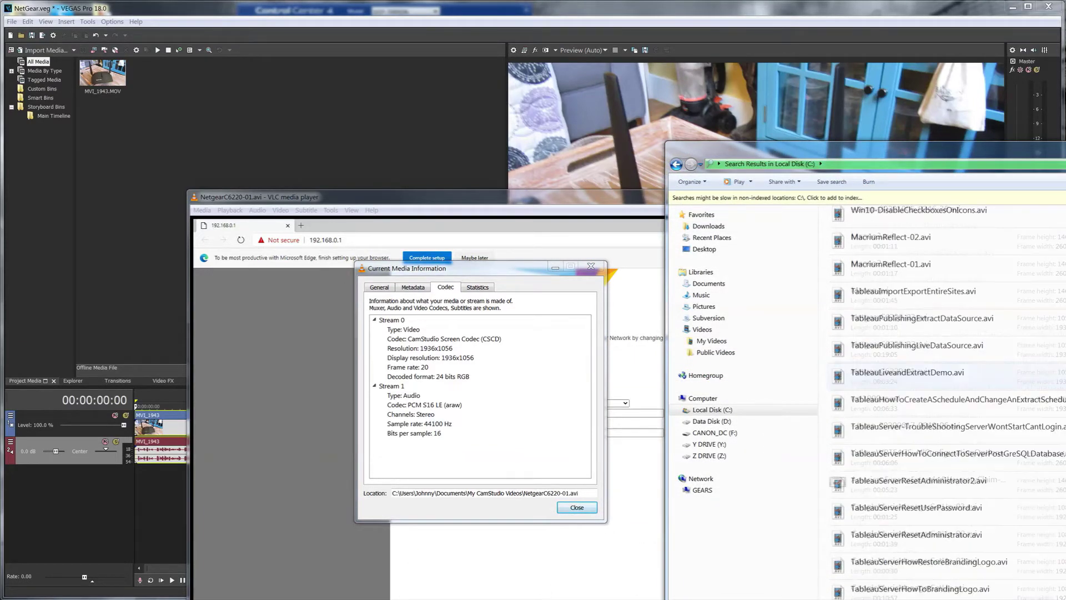
pyautogui.scroll(-10, 944, 400)
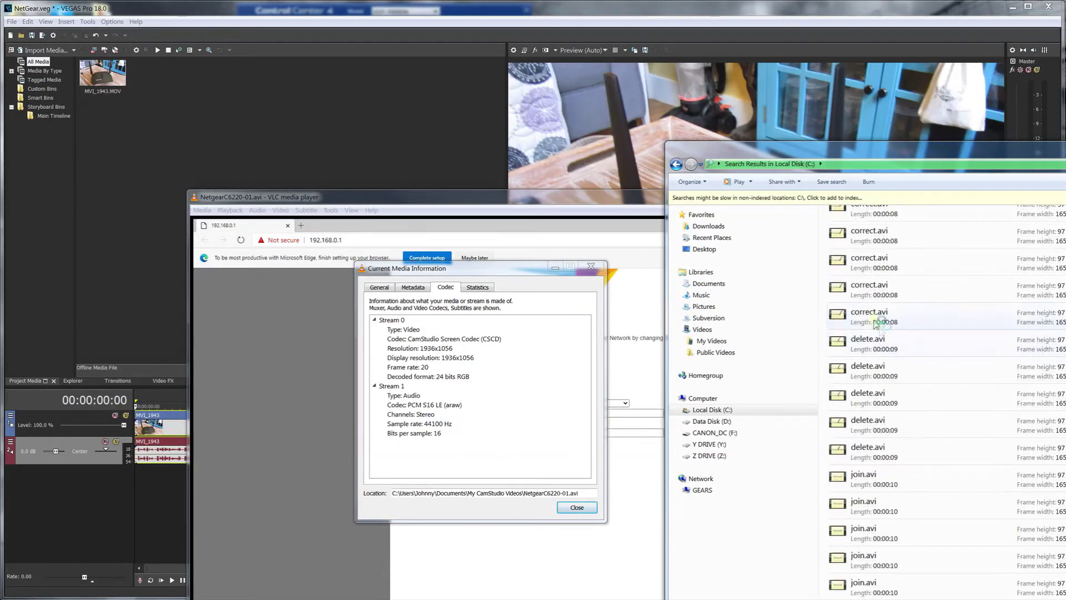
pyautogui.click(882, 315)
pyautogui.moveTo(882, 316); pyautogui.dragTo(256, 112)
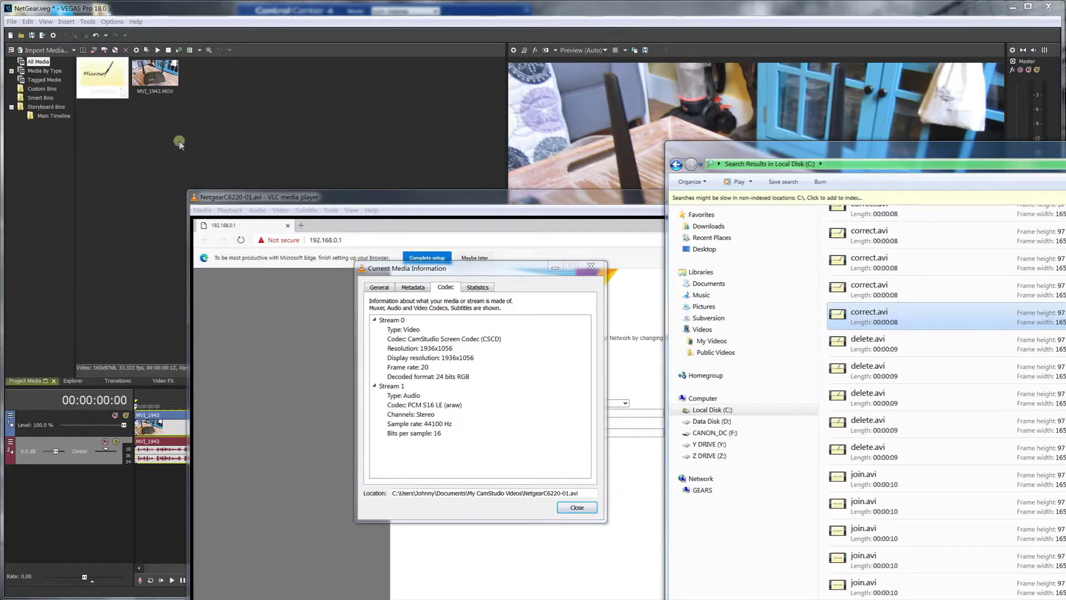
pyautogui.click(141, 123)
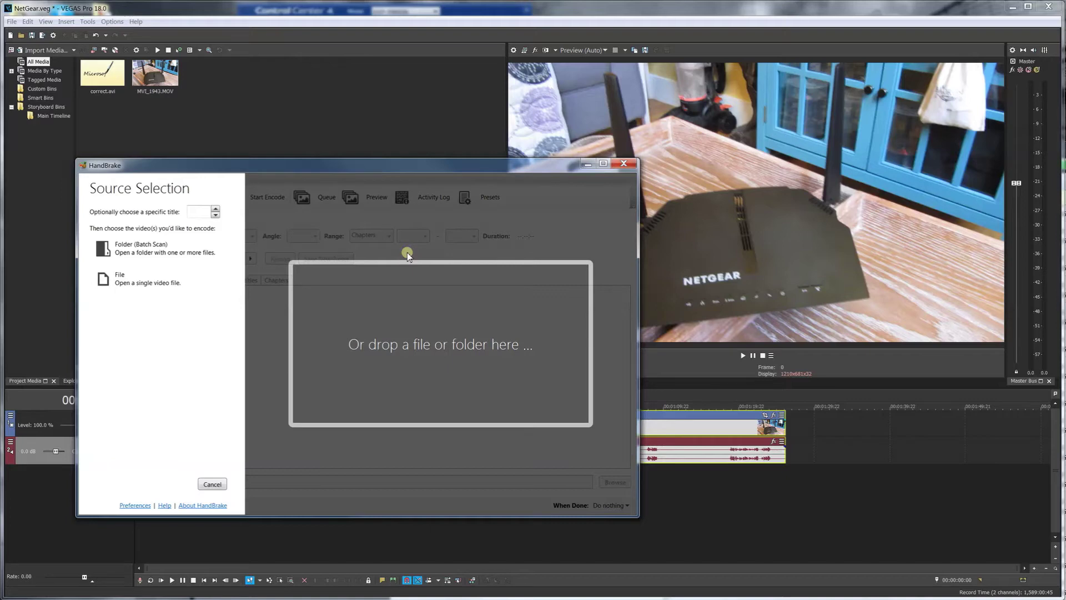
# - Drag NetgearC6220-01.avi from Explorer onto HandBrake's drop area to load it as the source
pyautogui.hotkey('alt', 'Tab')
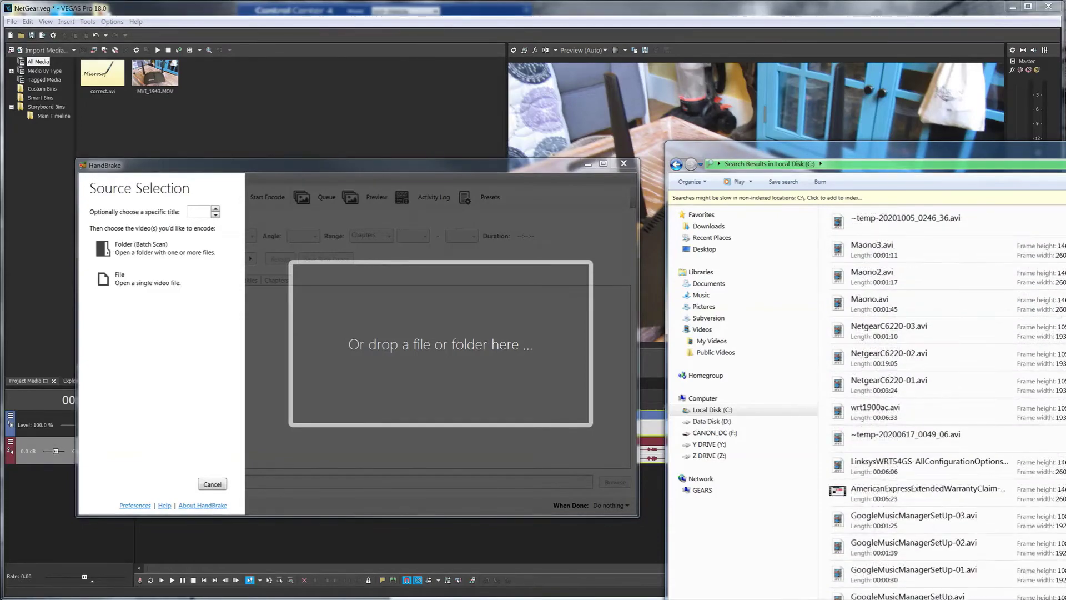
pyautogui.click(897, 388)
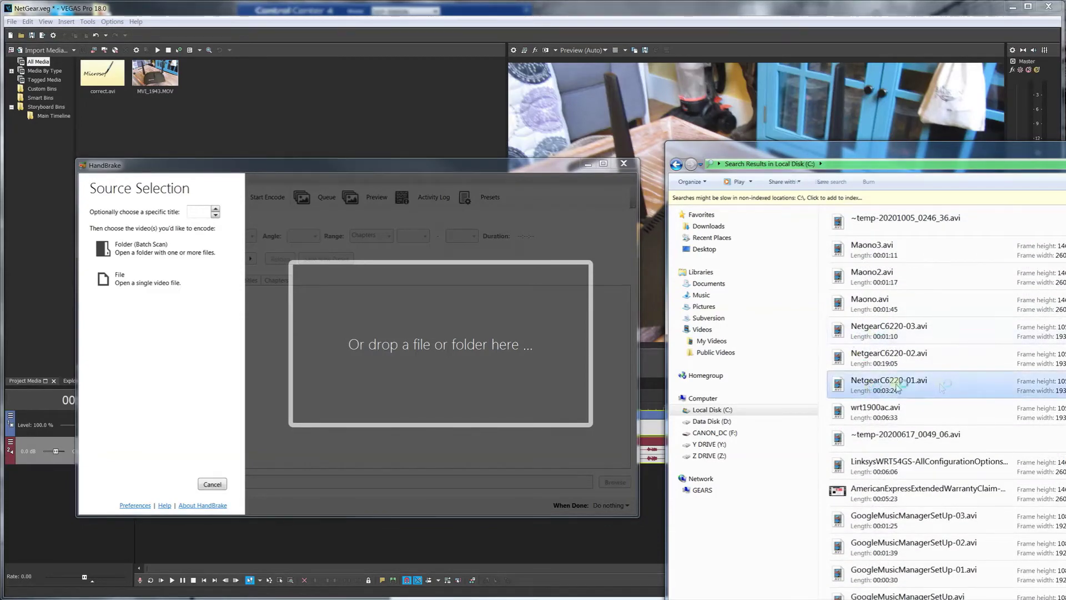
pyautogui.moveTo(897, 387); pyautogui.dragTo(463, 355)
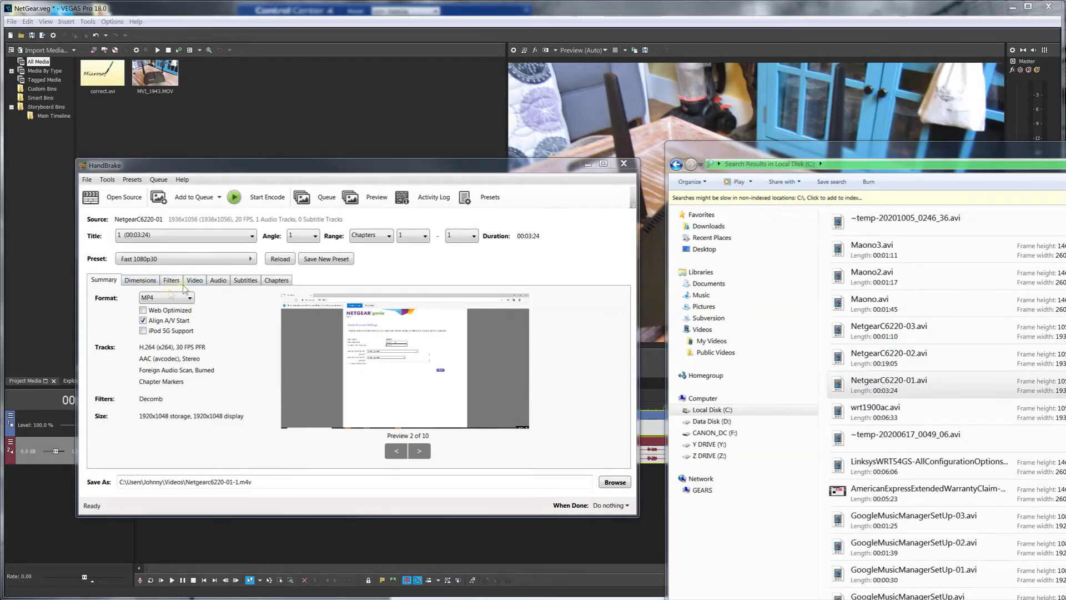
# - Keep H.264 (x264) as the video codec on the Video tab and start the encode
pyautogui.click(194, 282)
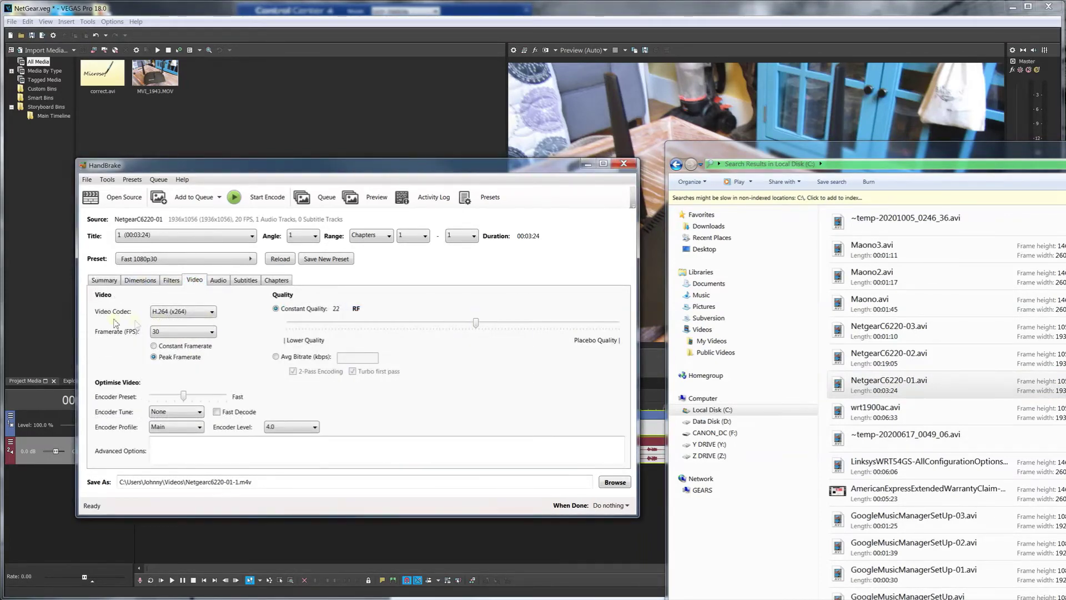
pyautogui.click(187, 313)
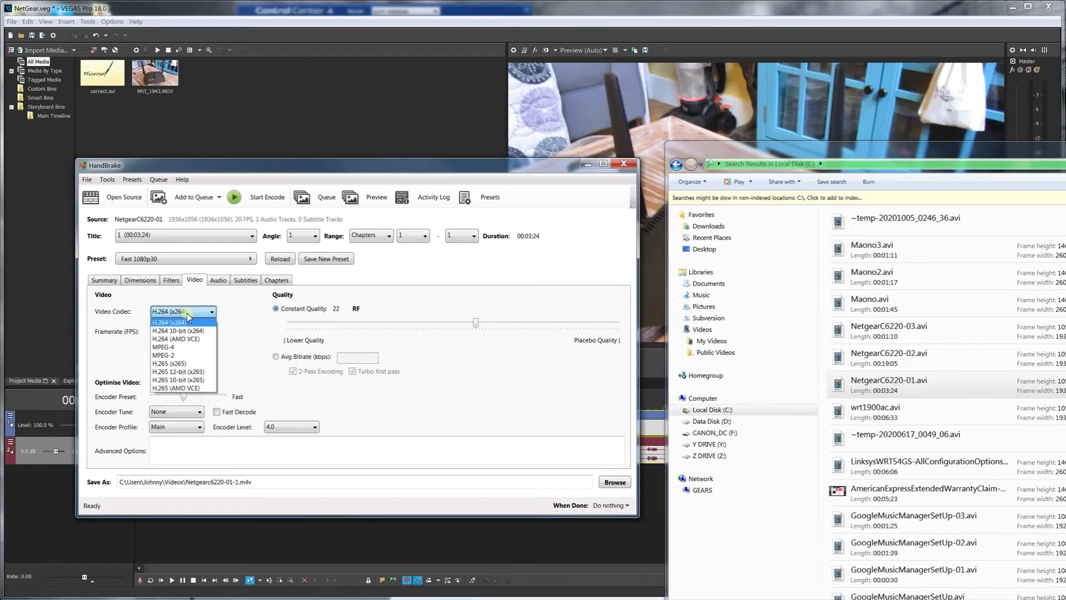
pyautogui.click(189, 322)
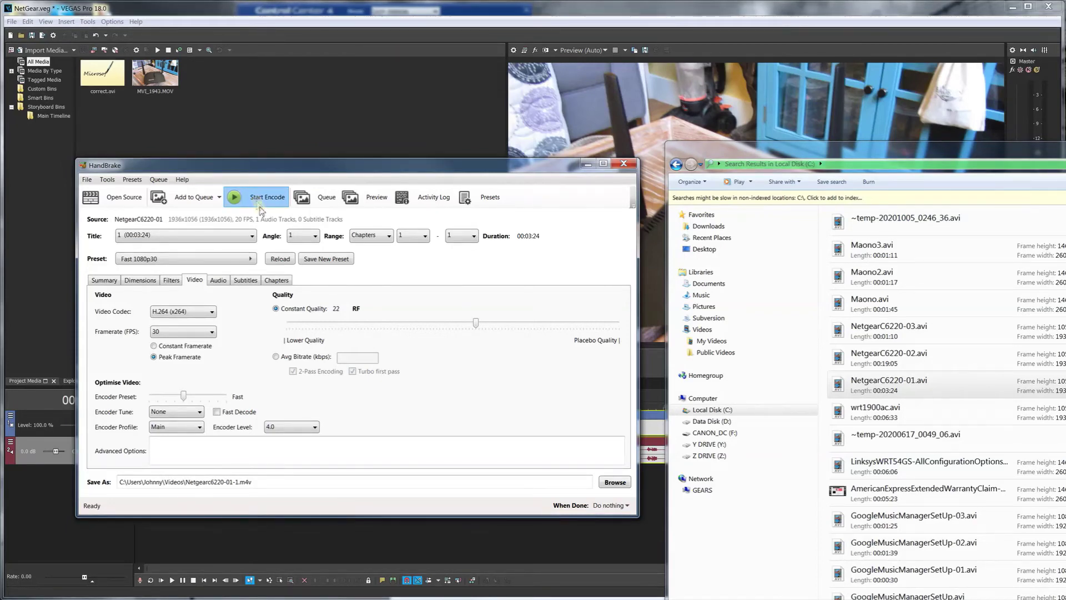
pyautogui.click(259, 209)
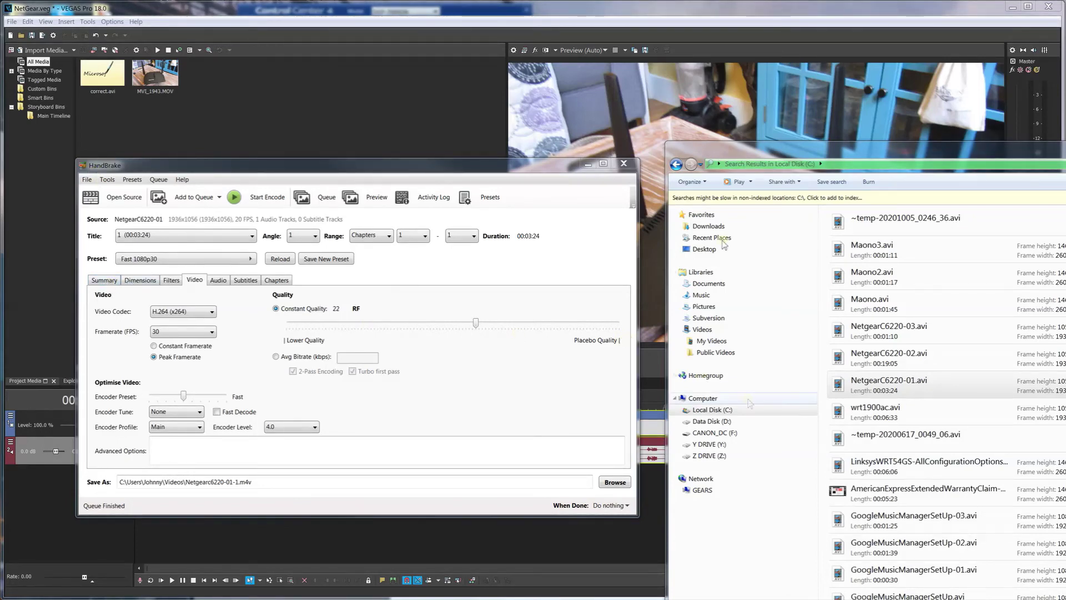
# - Check the Save As path, find Netgearc6220-01-1.m4v in Videos, and drag it into VEGAS
pyautogui.click(676, 164)
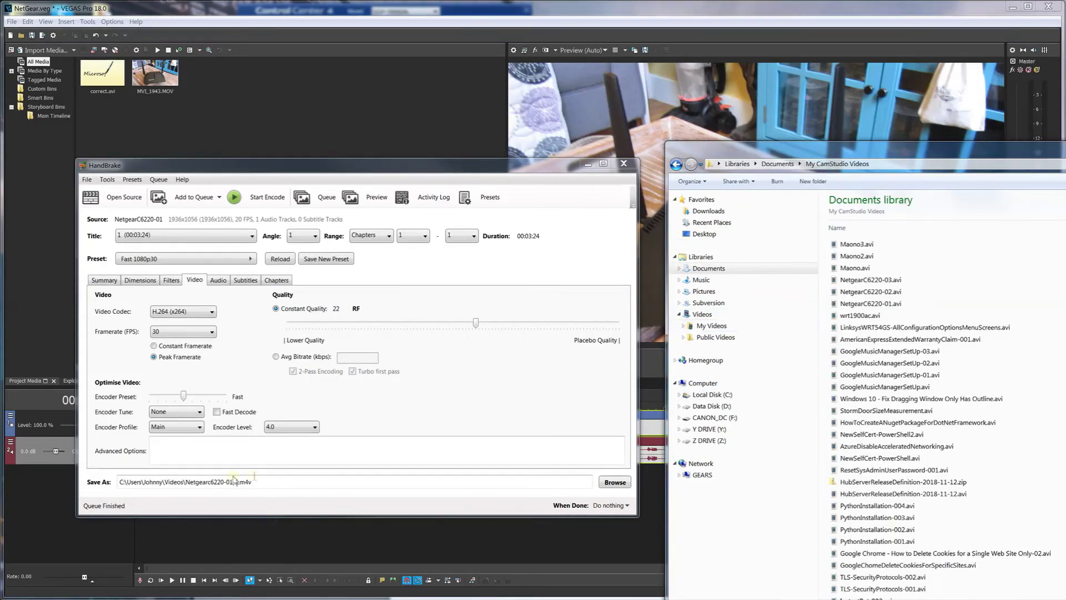
pyautogui.click(265, 483)
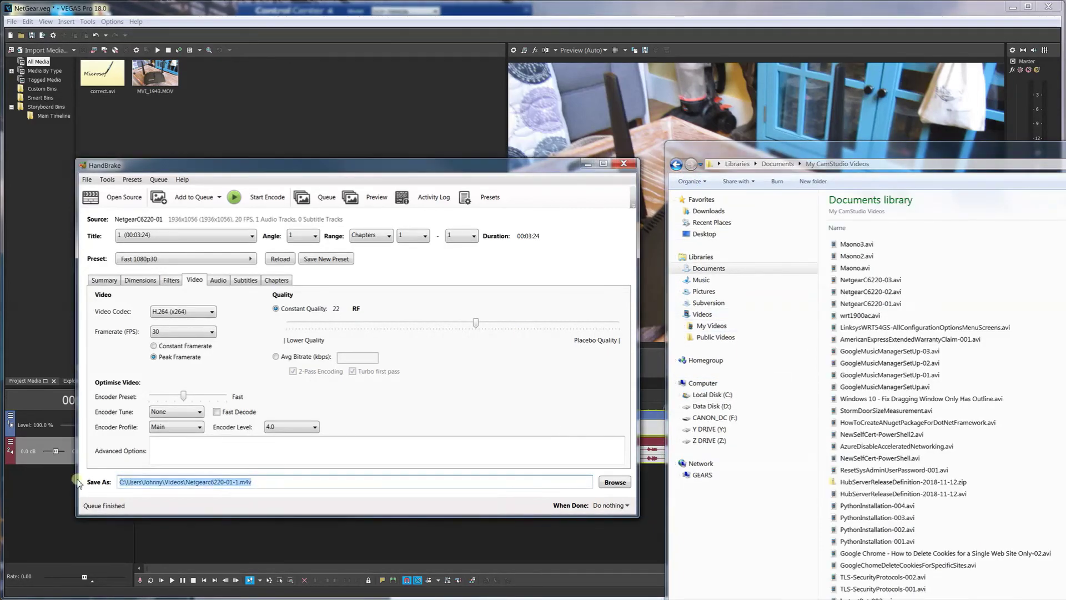
pyautogui.click(714, 270)
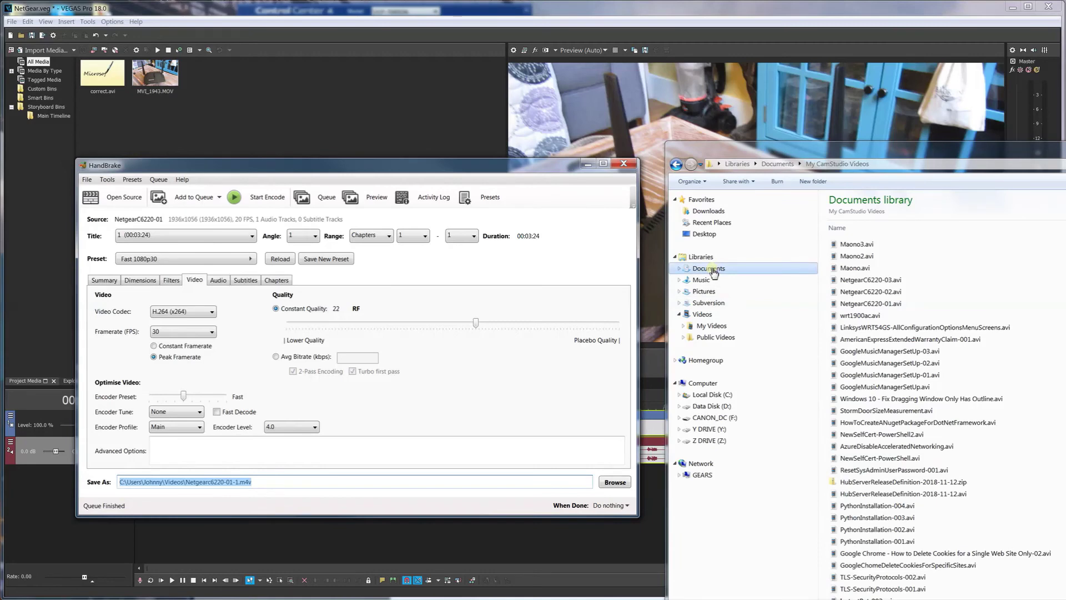
pyautogui.click(704, 314)
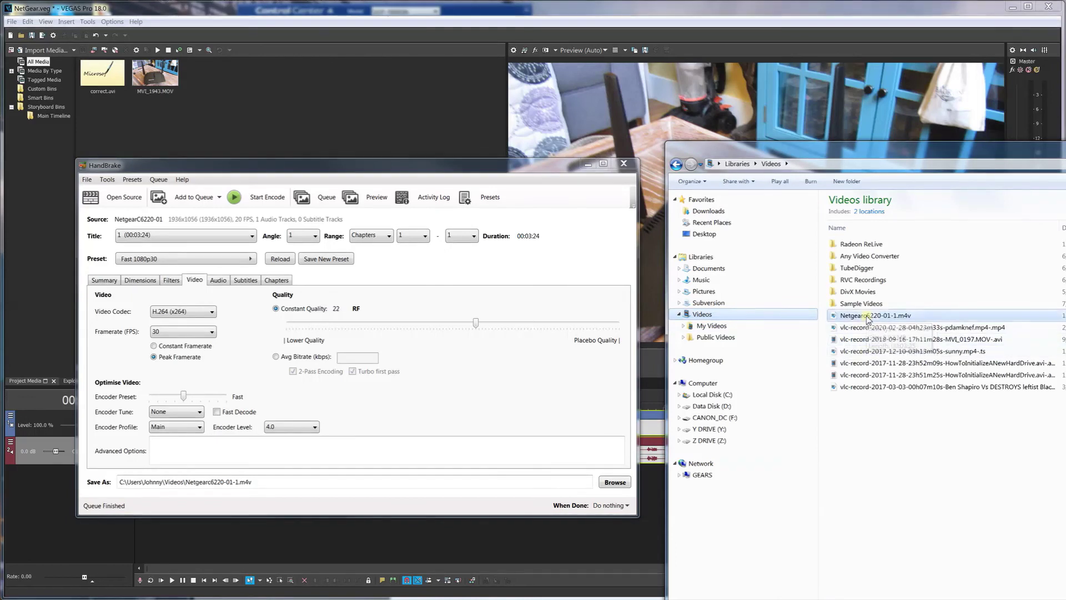
pyautogui.click(893, 317)
pyautogui.moveTo(894, 320); pyautogui.dragTo(327, 105)
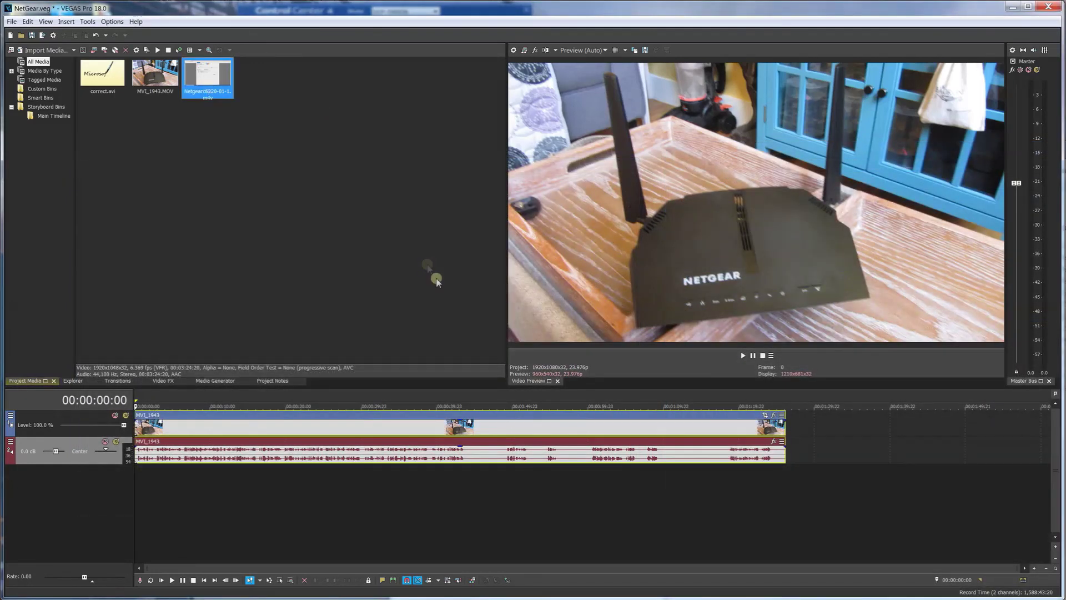